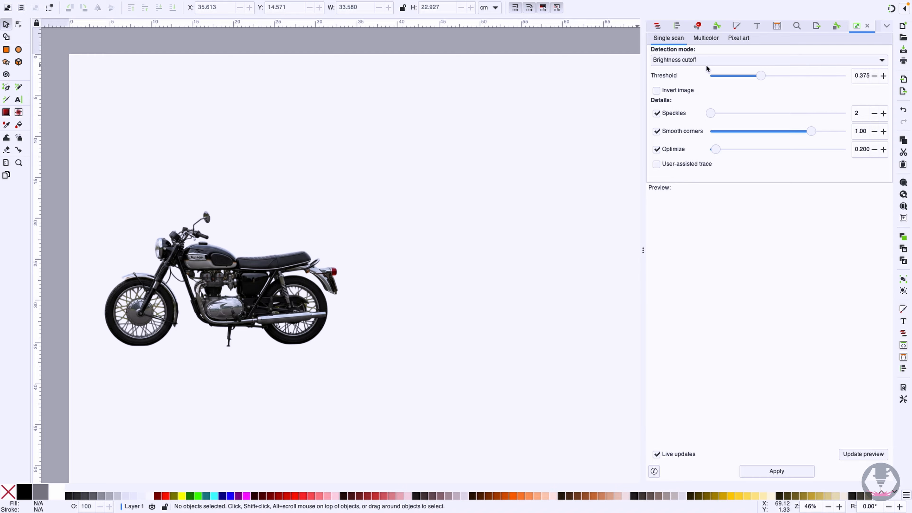
Tune the motorcycle photo's single-scan trace to threshold 0.385, speckles 0, smooth corners 1.15 and optimize 0.088
click(260, 268)
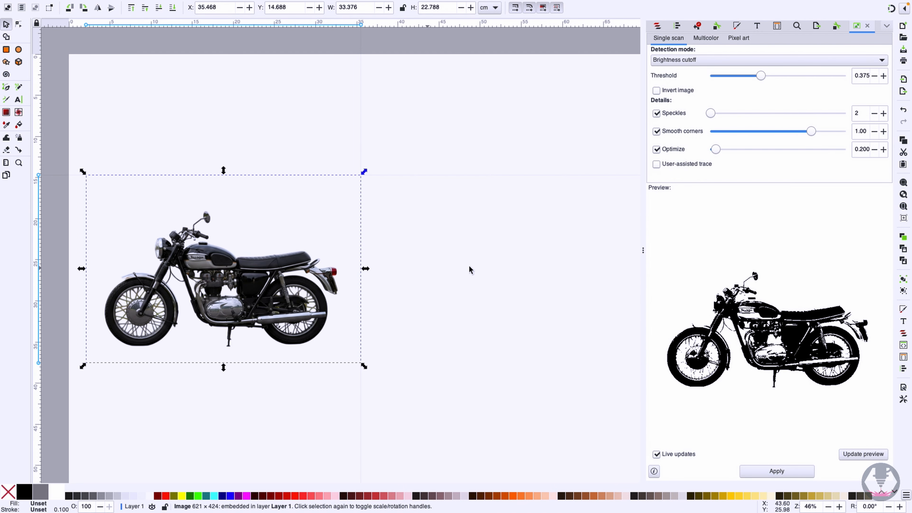
drag(710, 114, 734, 114)
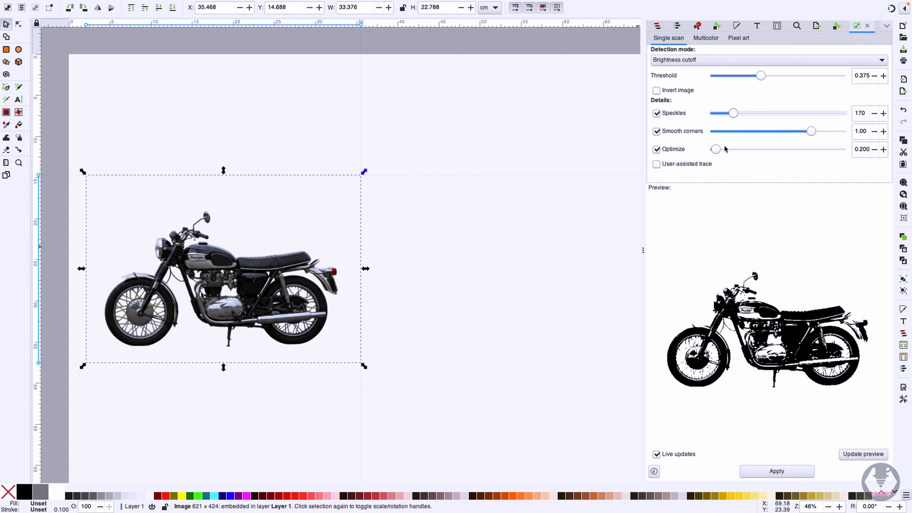
drag(810, 131, 826, 131)
mouse_move(763, 76)
mouse_down()
mouse_move(776, 75)
mouse_move(751, 76)
mouse_up()
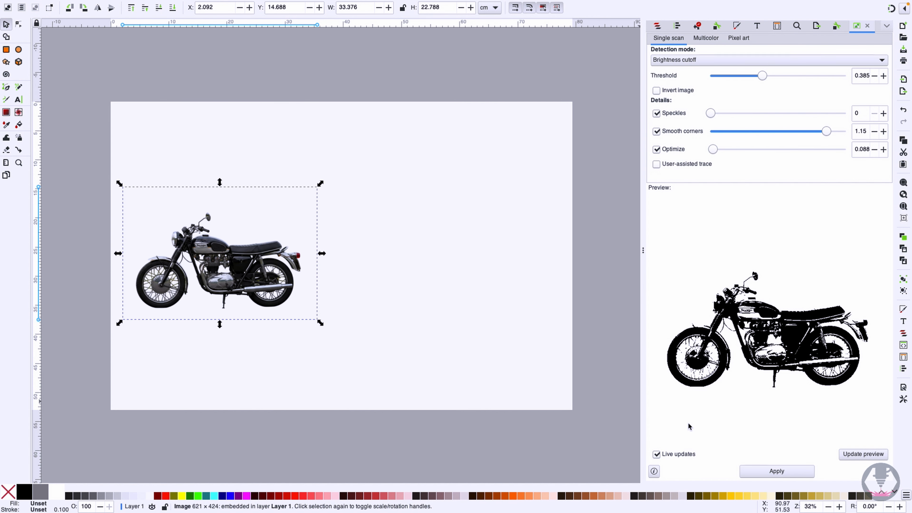
Apply the motorcycle trace and move the traced copy to the empty area beside the photo
click(796, 472)
drag(271, 281, 477, 269)
scroll(425, 255, up, 4)
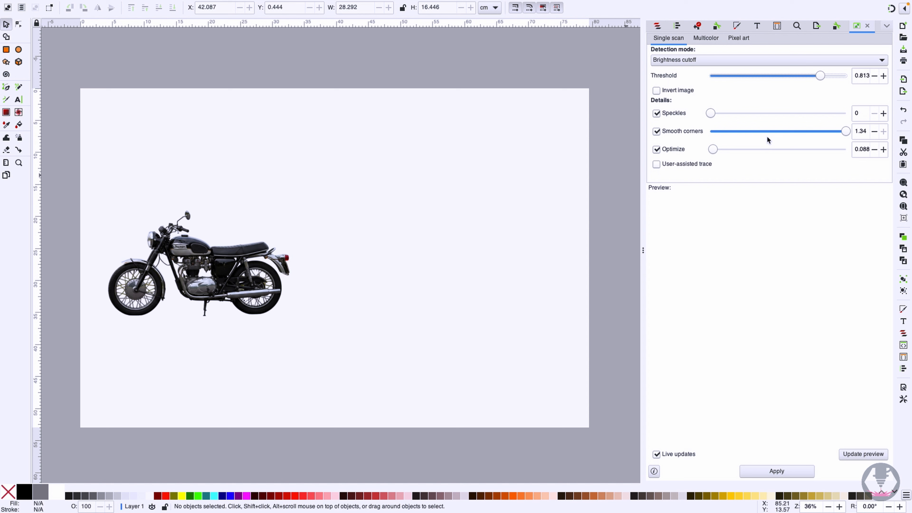
Set smooth corners to 1.34, trace the motorcycle photo with brightness cutoff and place the trace to its right
drag(768, 133, 847, 132)
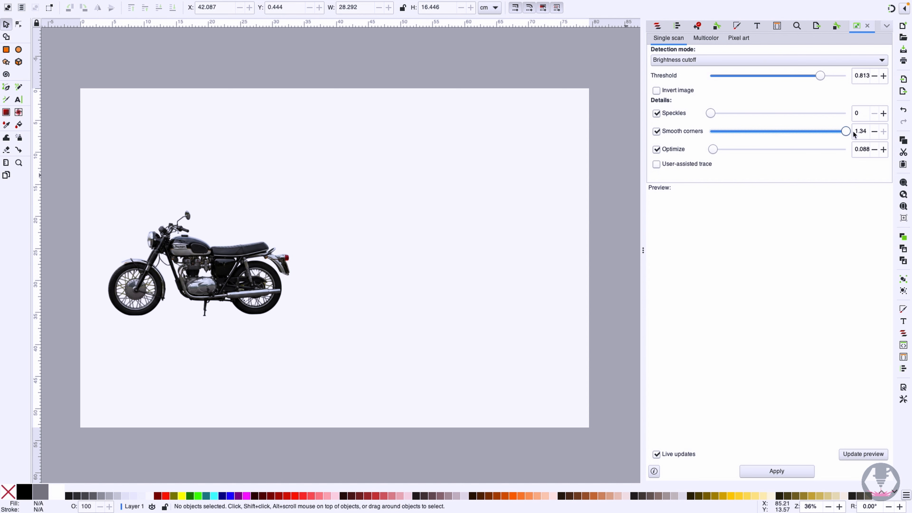
click(235, 259)
click(776, 471)
drag(238, 285, 483, 274)
click(369, 224)
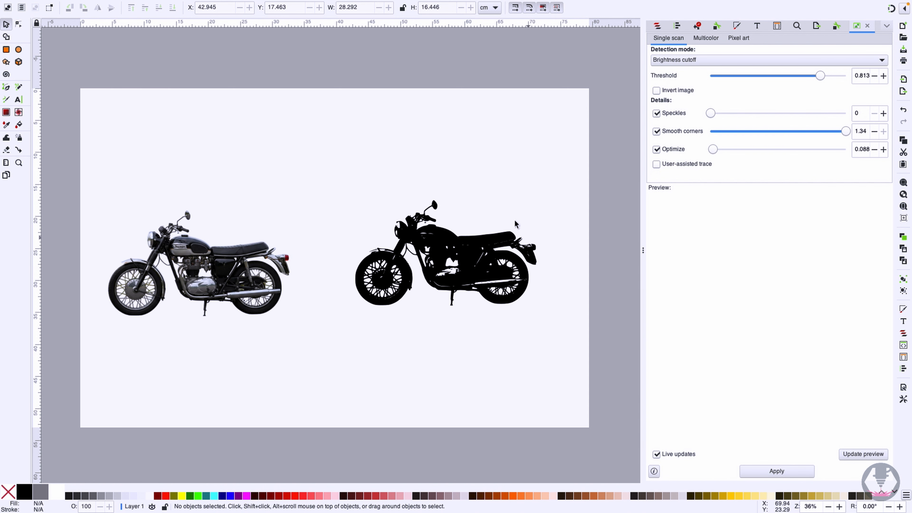
scroll(443, 311, up, 2)
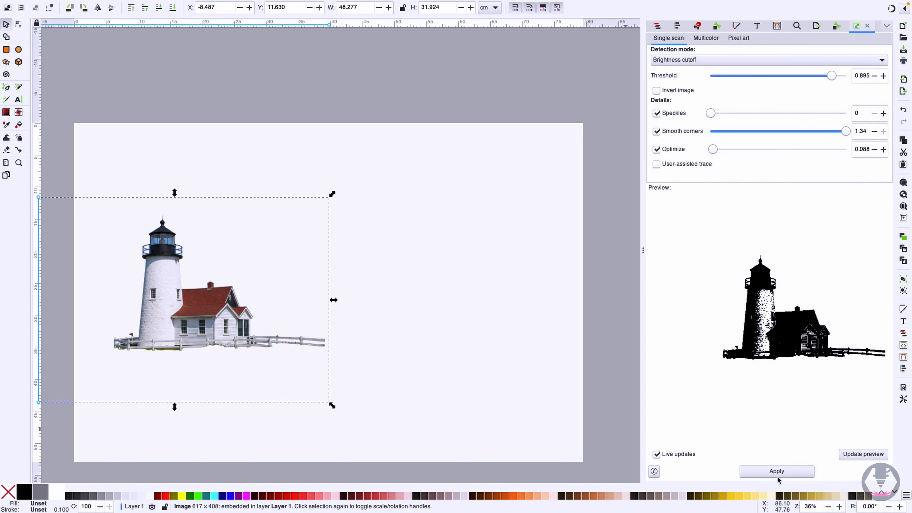
Trace the lighthouse image with brightness cutoff at threshold 0.895, place the trace to its right and compare it with the photo
click(777, 475)
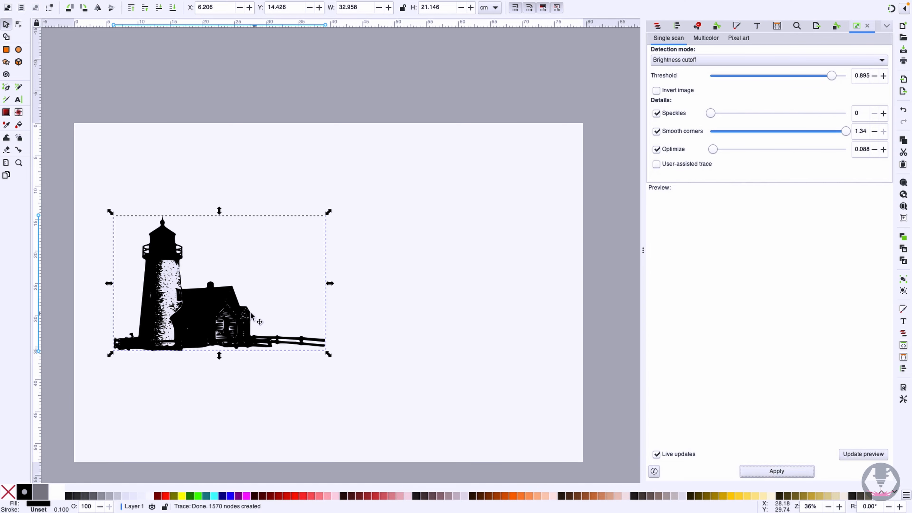
drag(161, 287, 404, 287)
click(463, 178)
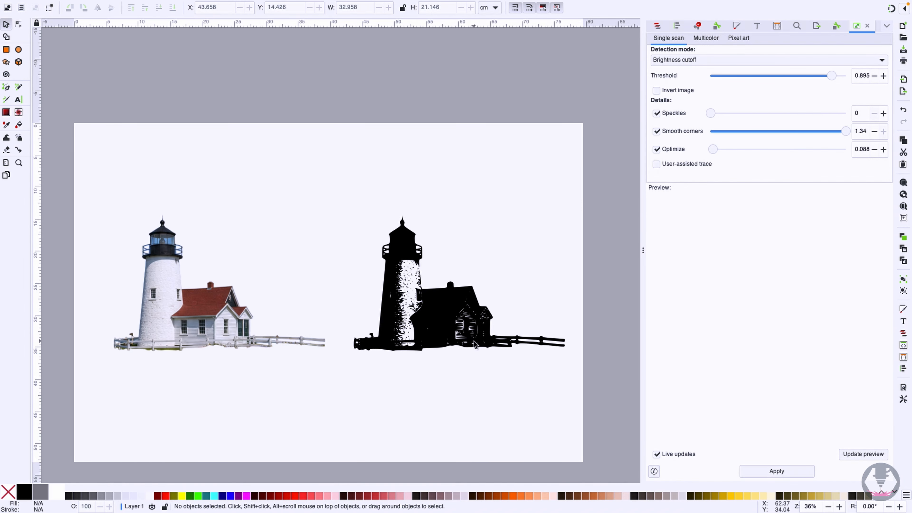
scroll(463, 344, up, 2)
scroll(374, 301, left, 10)
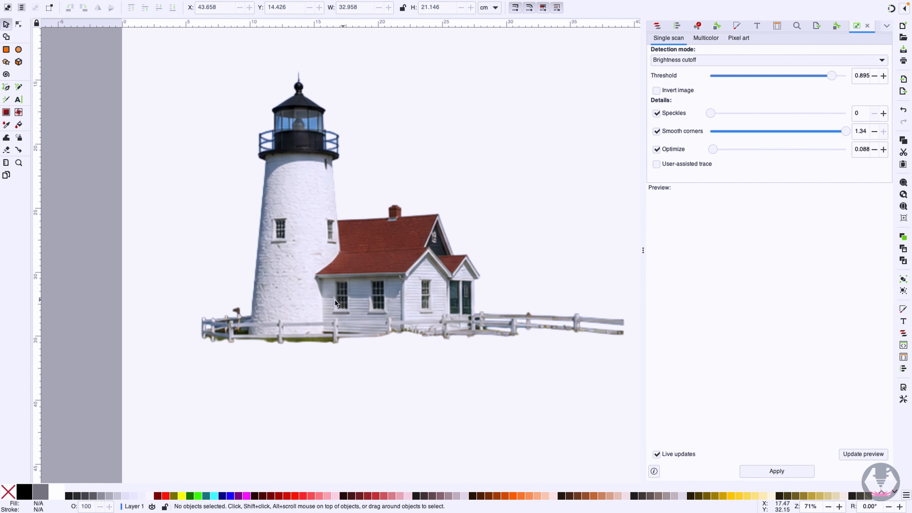
scroll(335, 299, right, 10)
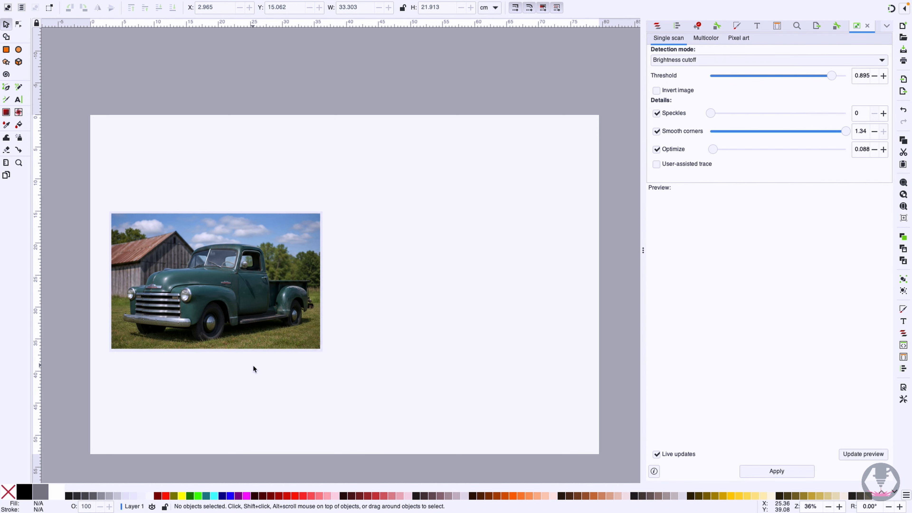
Trace the green pickup truck with threshold 0.468 and speckles 10, and place the trace to the right of the image
click(284, 294)
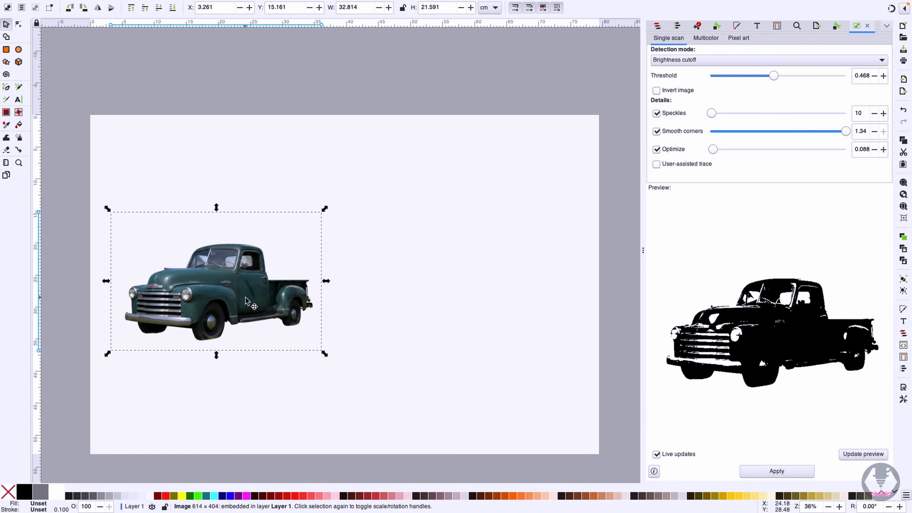
click(777, 471)
drag(259, 302, 478, 302)
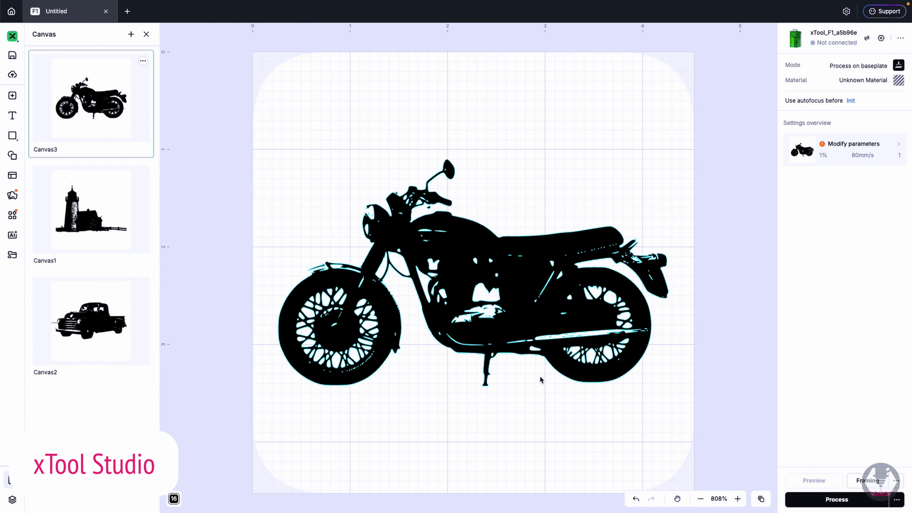
Switch to xTool Studio and change the motorcycle vector's processing type to Score, then to Cut
click(613, 240)
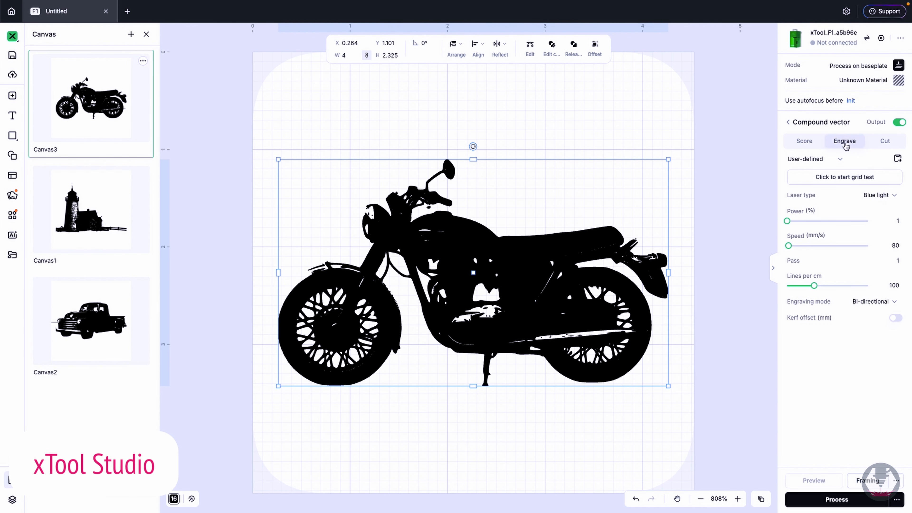
click(805, 141)
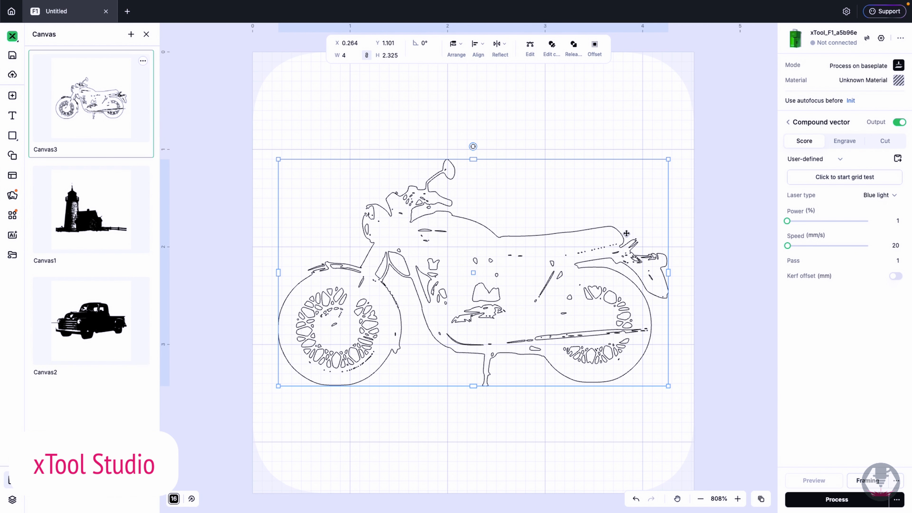
click(880, 141)
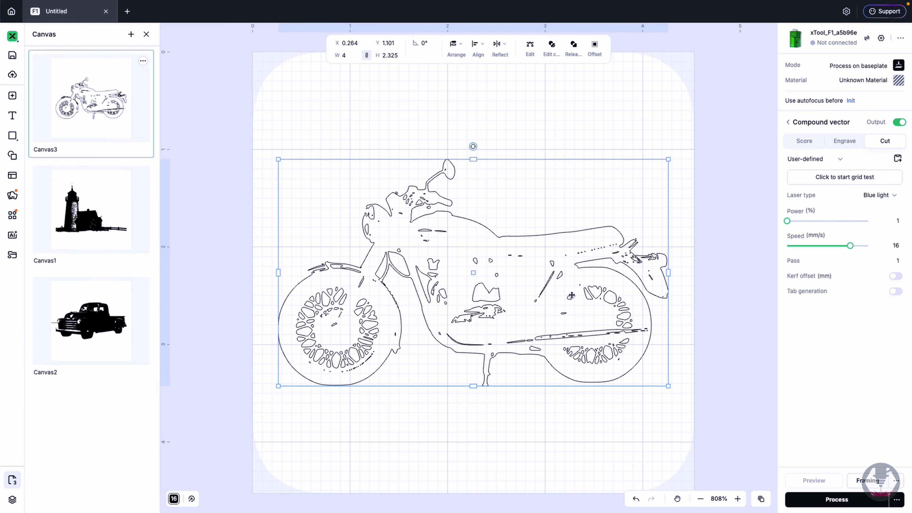
View the lighthouse in Canvas1, then open Canvas2 and set the pickup truck vector to Score
click(95, 219)
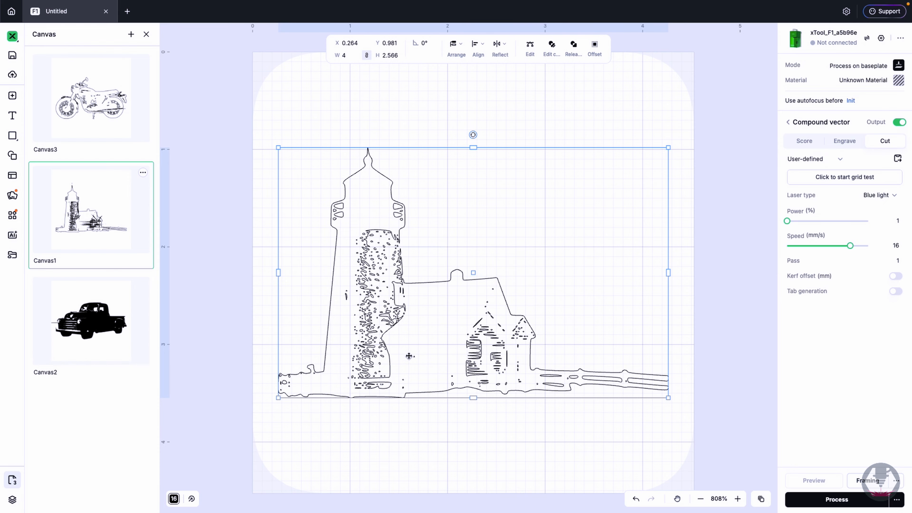
click(104, 310)
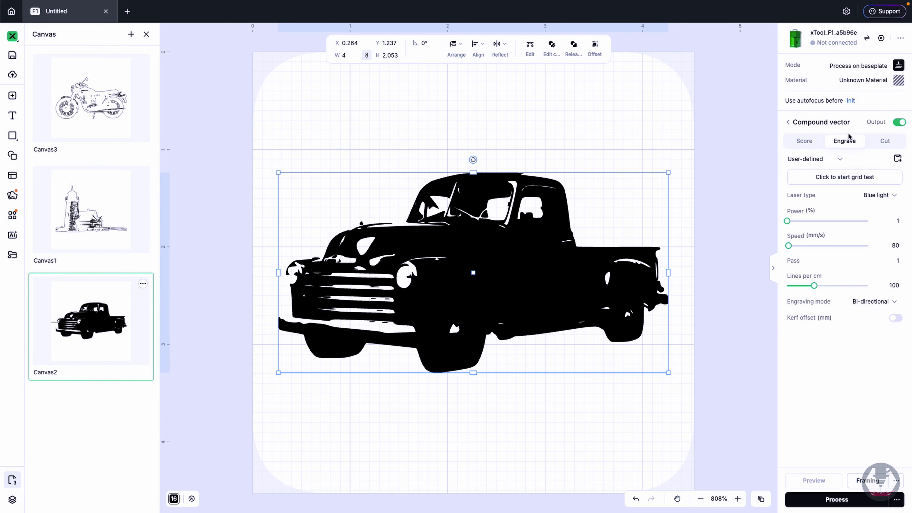
click(794, 146)
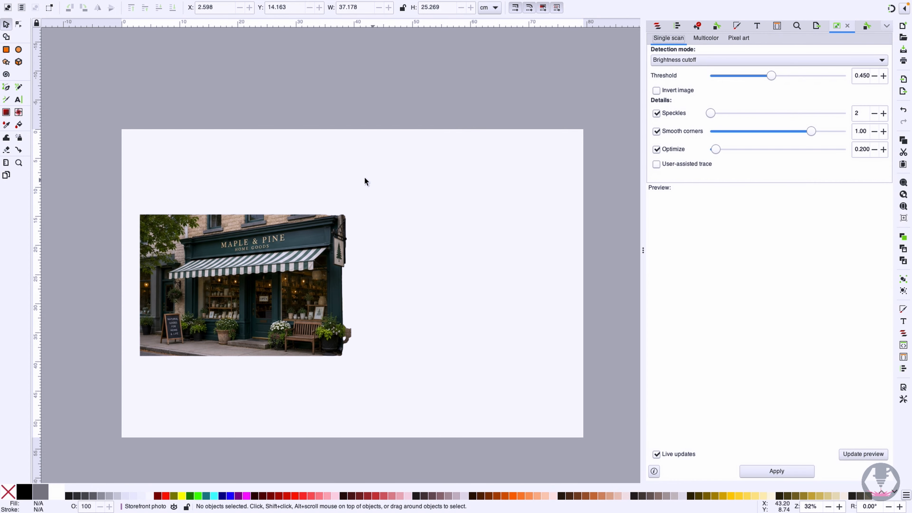
In Inkscape, trace the storefront photo at threshold 0.201 and place the trace above and to the right of the photo
click(341, 350)
drag(771, 75, 738, 76)
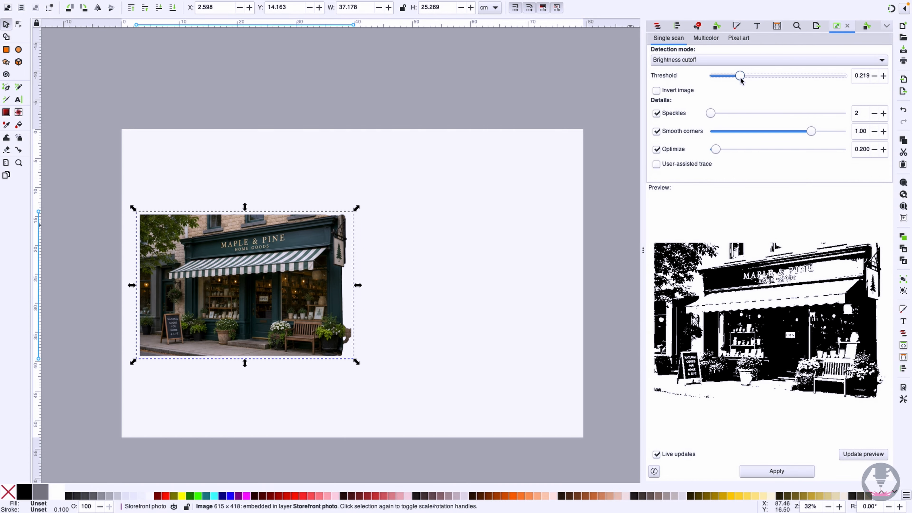
click(777, 471)
mouse_move(312, 316)
mouse_down()
mouse_move(531, 317)
mouse_move(531, 169)
mouse_up()
Retrace the storefront photo with a higher threshold and place the new trace directly to its right
click(252, 287)
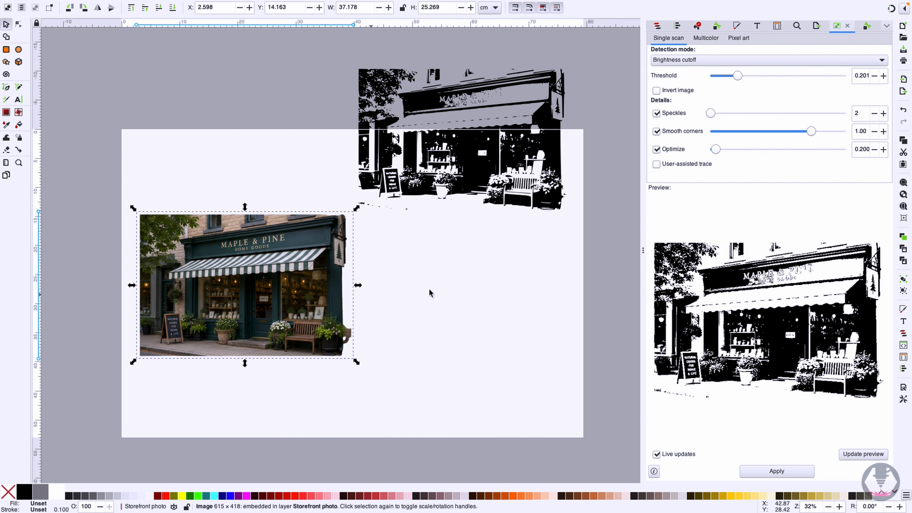
drag(738, 75, 764, 75)
click(776, 471)
mouse_move(308, 308)
mouse_down()
mouse_move(547, 309)
mouse_move(539, 316)
mouse_up()
Trace the storefront photo once more at threshold 0.399 and move this trace above the photo
click(251, 287)
mouse_move(764, 76)
mouse_down()
mouse_move(773, 76)
mouse_move(764, 76)
mouse_up()
click(777, 471)
drag(338, 316, 334, 155)
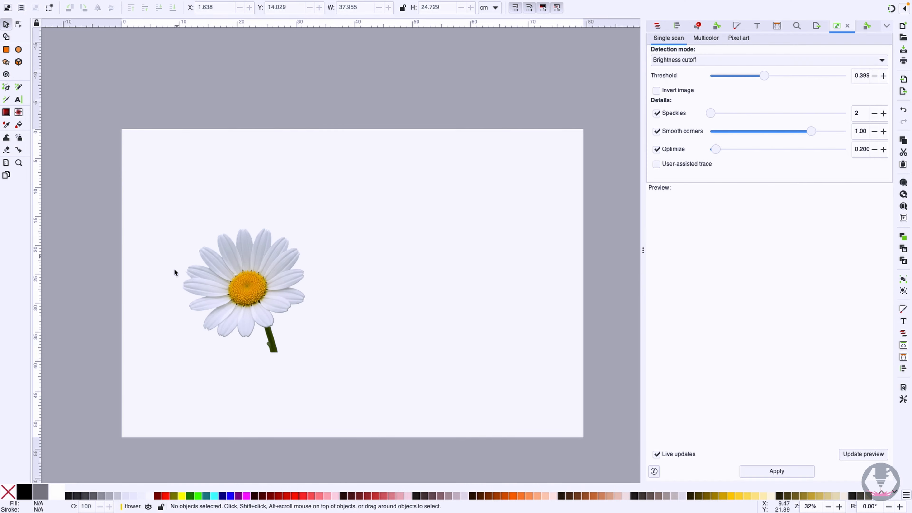
Raise the threshold to about 0.82, trace the daisy image and place the trace above and to its right
click(321, 307)
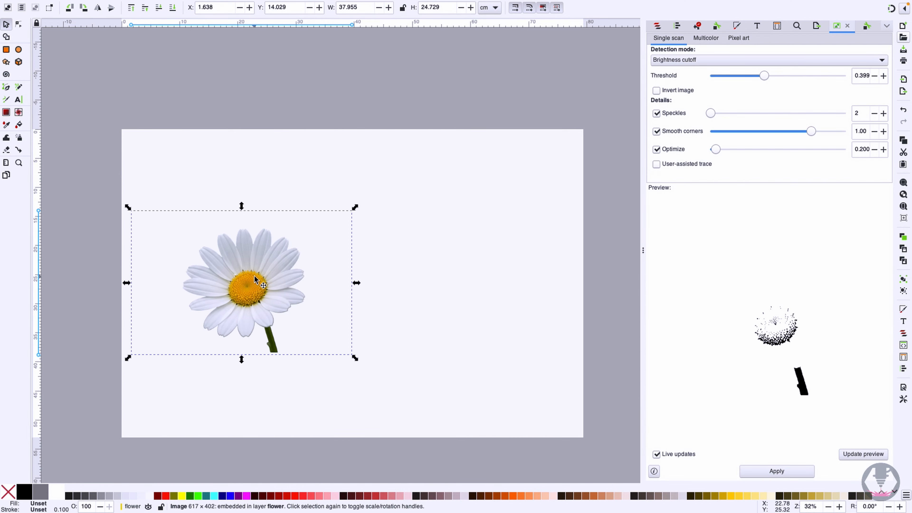
mouse_move(764, 76)
mouse_down()
mouse_move(830, 76)
mouse_move(822, 82)
mouse_up()
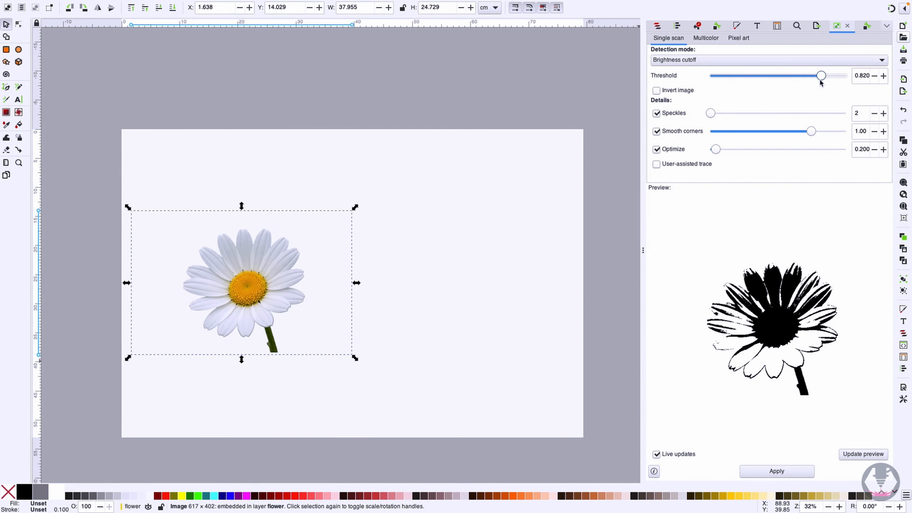
click(776, 471)
mouse_move(248, 288)
mouse_down()
mouse_move(420, 259)
mouse_move(401, 187)
mouse_up()
Lower the threshold, retrace the daisy and move the resulting trace directly above the photo
drag(827, 76, 813, 78)
click(758, 473)
drag(248, 288, 246, 158)
Trace the daisy image again at threshold 0.883 and place the trace below and to the right of the photo
click(247, 287)
drag(812, 76, 830, 77)
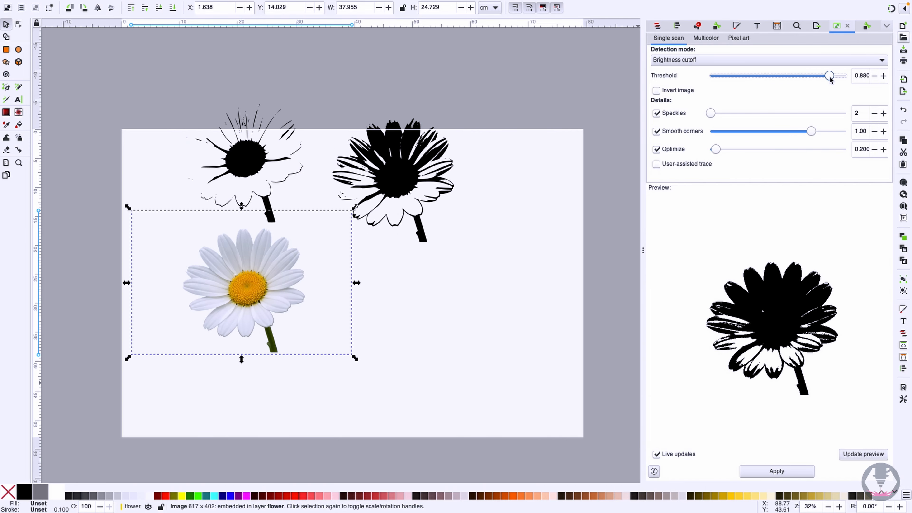
click(776, 471)
drag(247, 287, 443, 348)
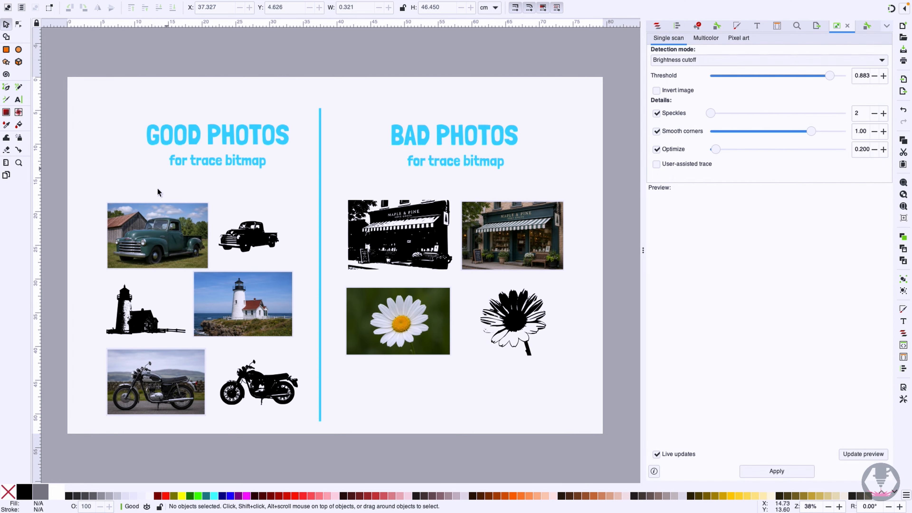
Adjust the threshold on the storefront photo's trace preview, then set smooth corners to 0.28 and vary the threshold for the truck photo
click(527, 243)
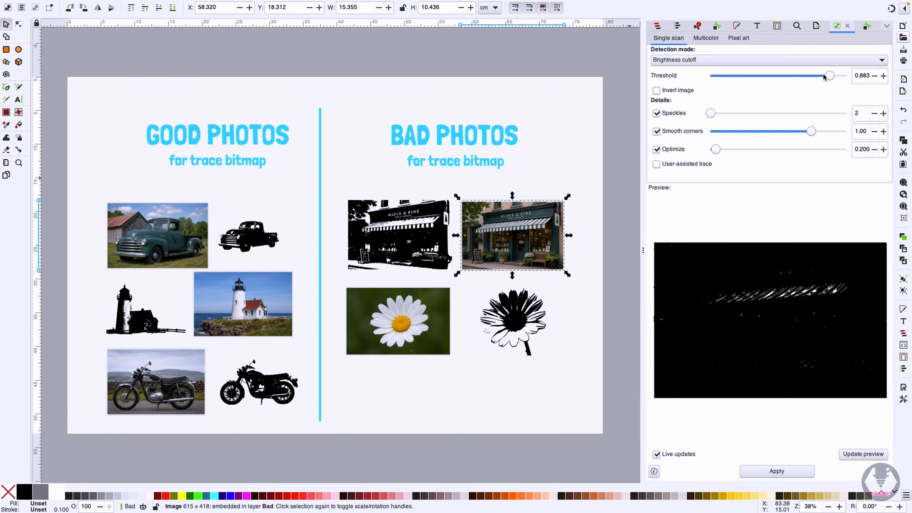
mouse_move(830, 75)
mouse_down()
mouse_move(774, 76)
mouse_move(793, 77)
mouse_up()
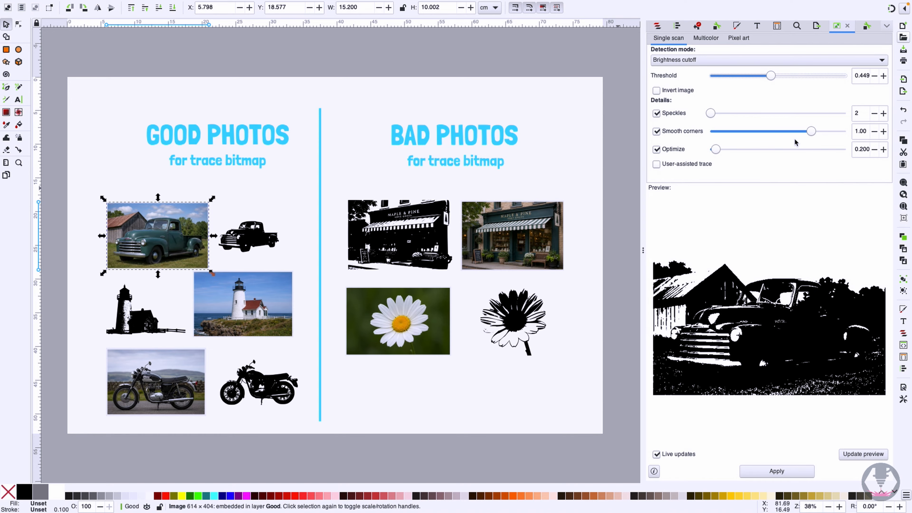
drag(811, 131, 739, 131)
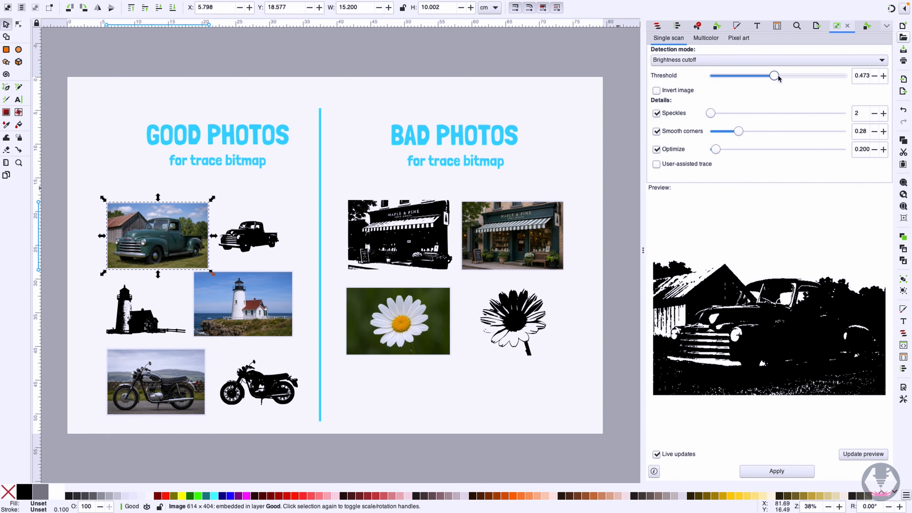
drag(771, 75, 754, 77)
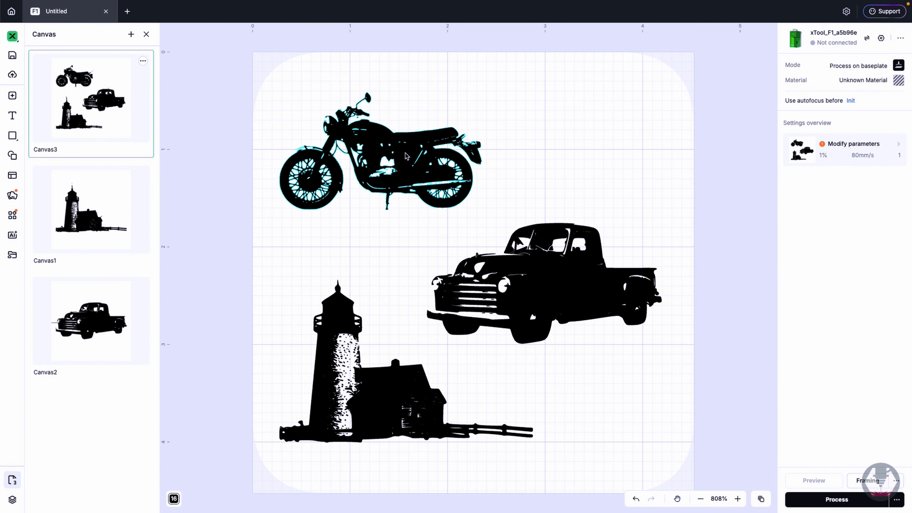
In xTool Studio, switch the lighthouse vector's processing type to Score, to Cut and back to Engrave
click(381, 155)
click(395, 395)
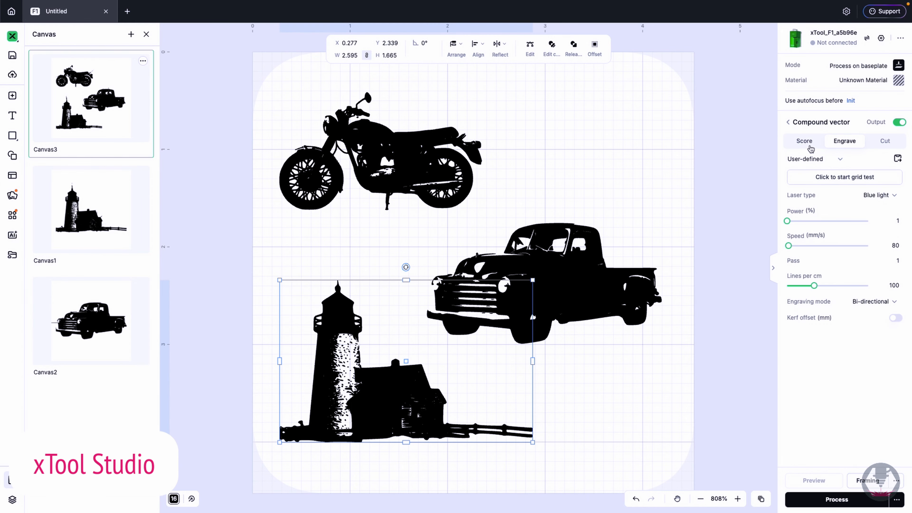
click(804, 141)
click(885, 141)
click(844, 141)
Set the pickup truck vector to Cut and the motorcycle vector to Score
click(534, 258)
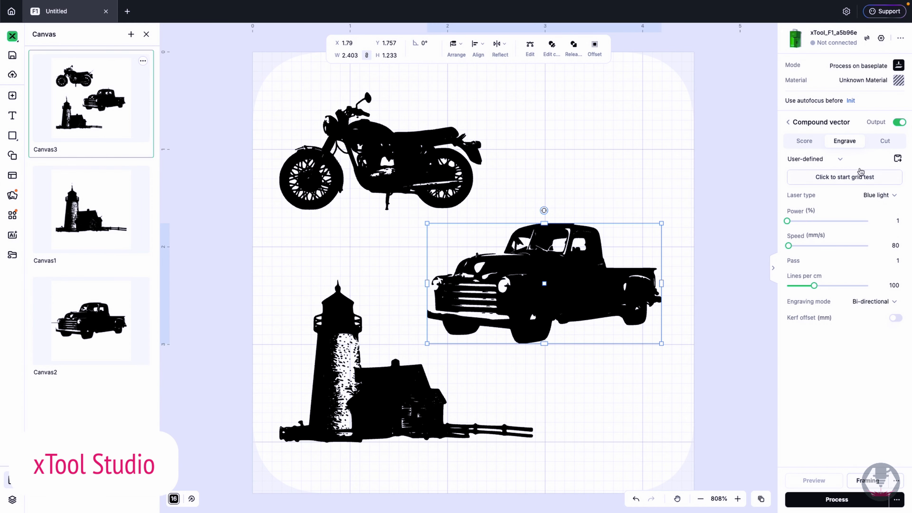
click(882, 142)
click(380, 154)
click(804, 140)
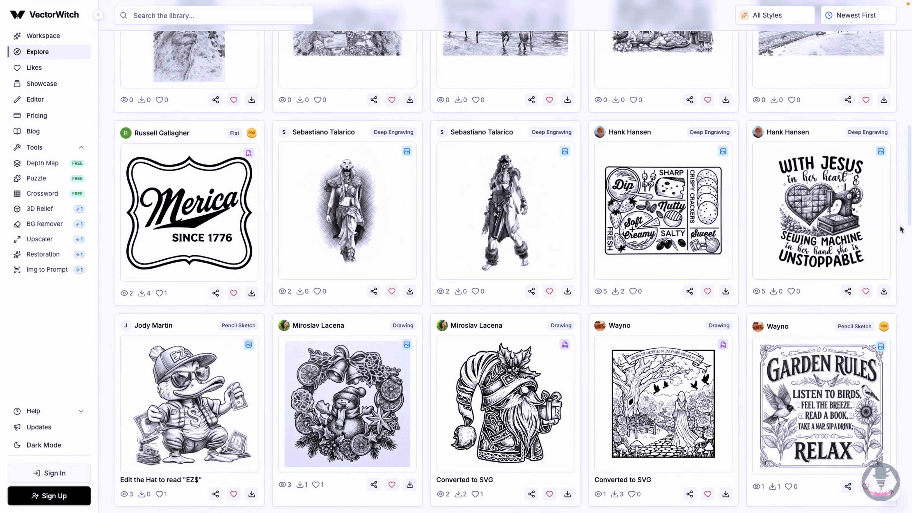
Switch to VectorWitch and browse the newest designs in the Explore library
scroll(902, 230, down, 8)
scroll(900, 229, down, 15)
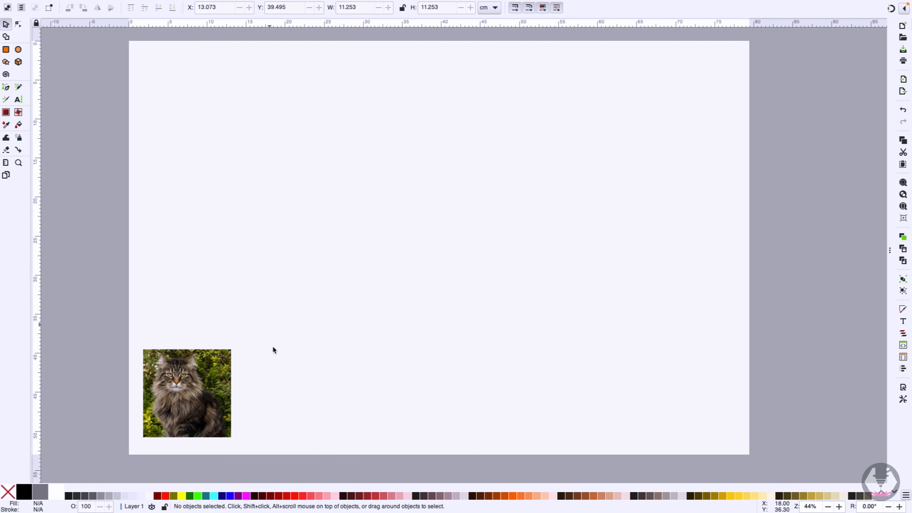
In Inkscape, enlarge the cat photo to about 48.8 cm square and examine its pixel detail around the eyes and nose
click(206, 390)
drag(235, 347, 566, 55)
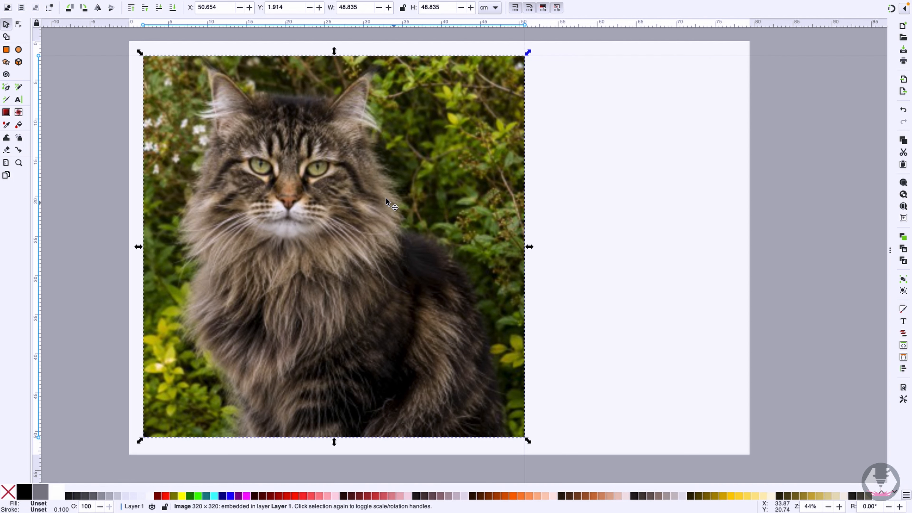
scroll(316, 174, up, 6)
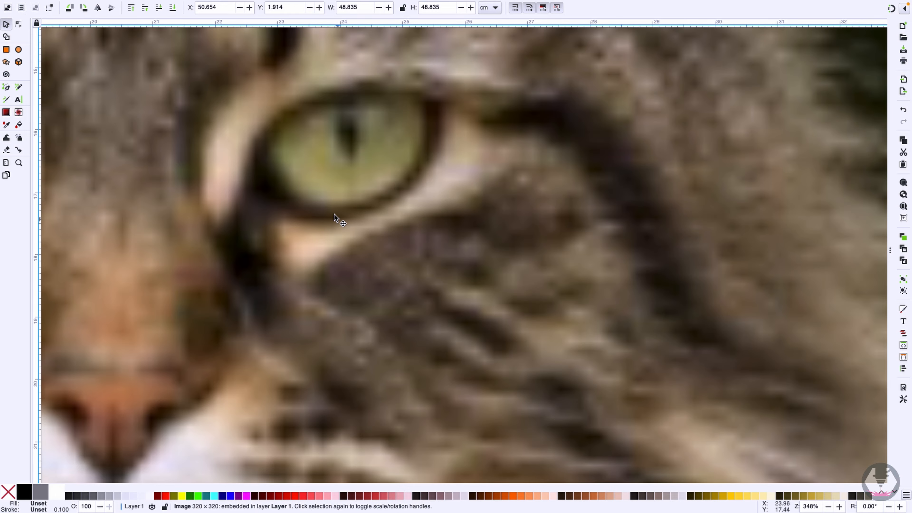
scroll(217, 356, left, 5)
scroll(218, 355, down, 2)
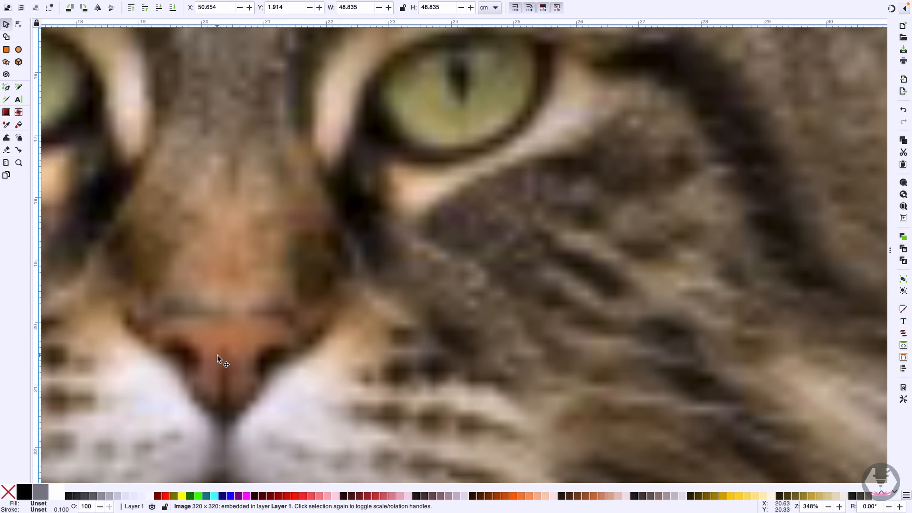
scroll(474, 361, left, 5)
scroll(474, 361, up, 4)
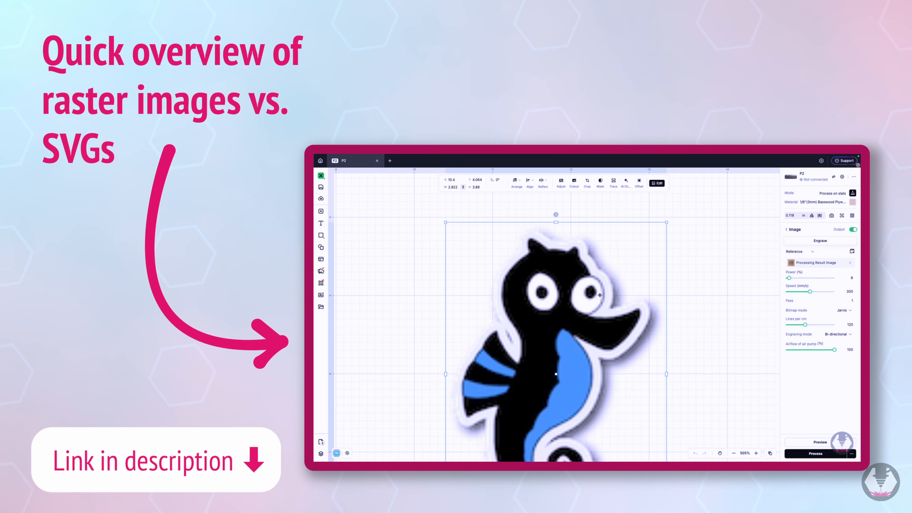
scroll(594, 296, up, 5)
scroll(594, 296, up, 5)
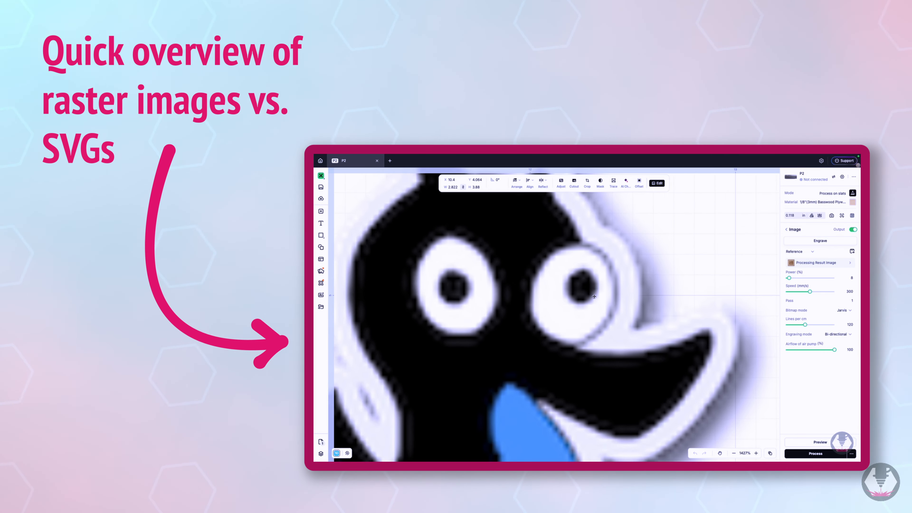